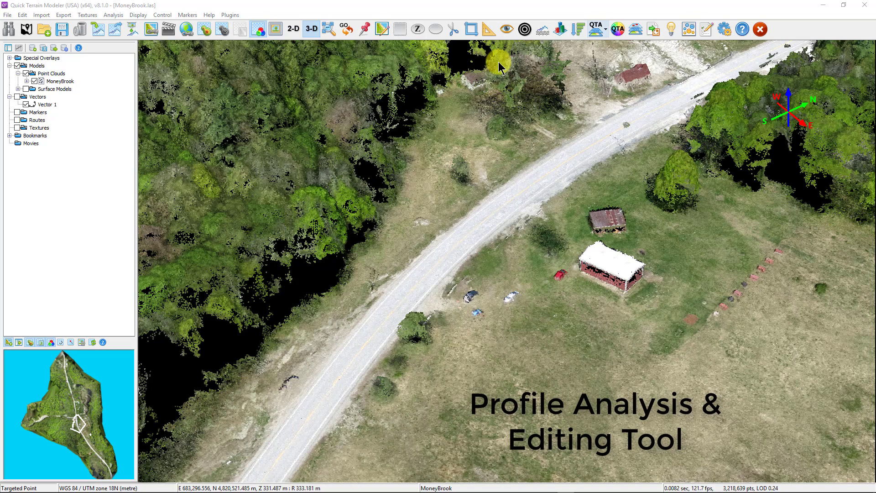
# Step: Measure a line from the road edge across the tree and show its elevation profile
pyautogui.click(488, 29)
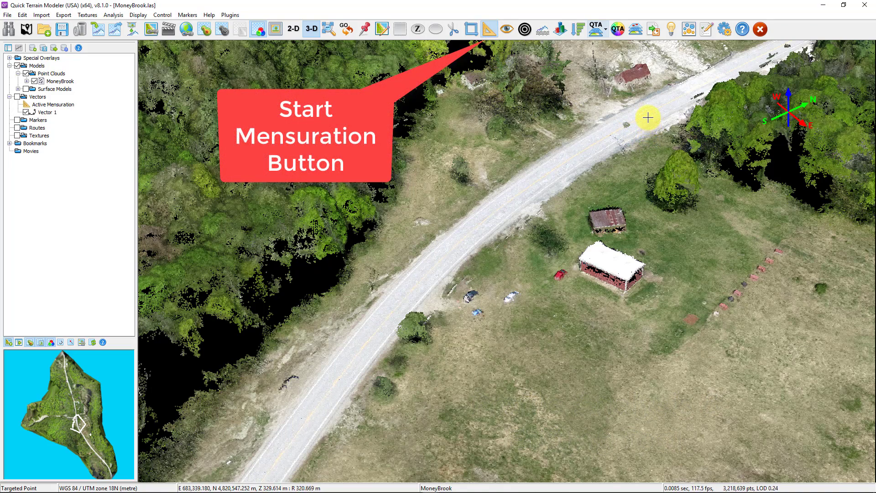
pyautogui.moveTo(648, 117); pyautogui.dragTo(691, 249)
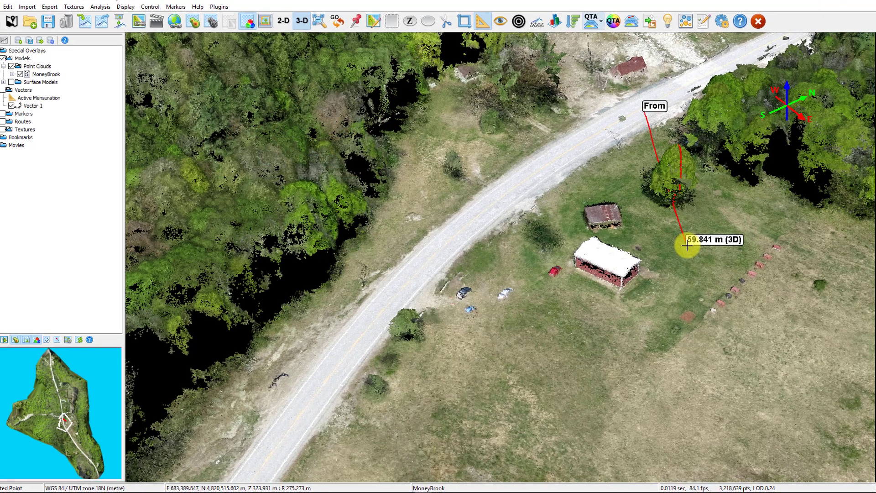
pyautogui.rightClick(687, 246)
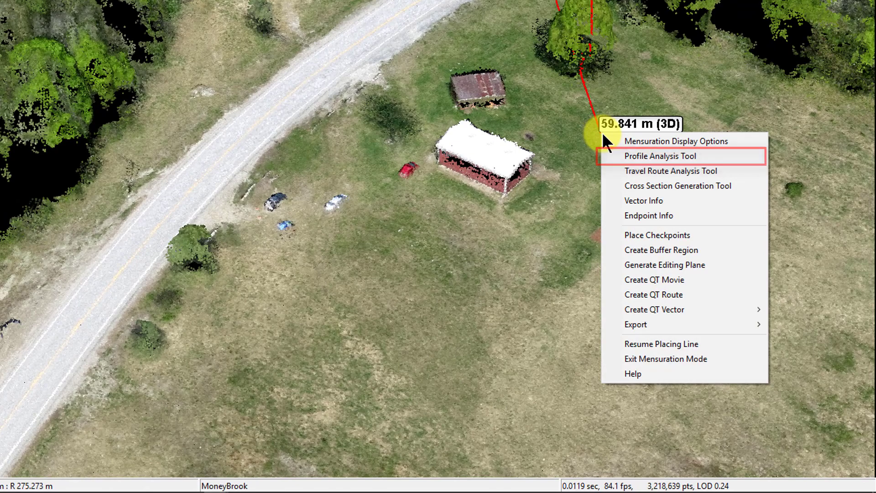
pyautogui.click(638, 156)
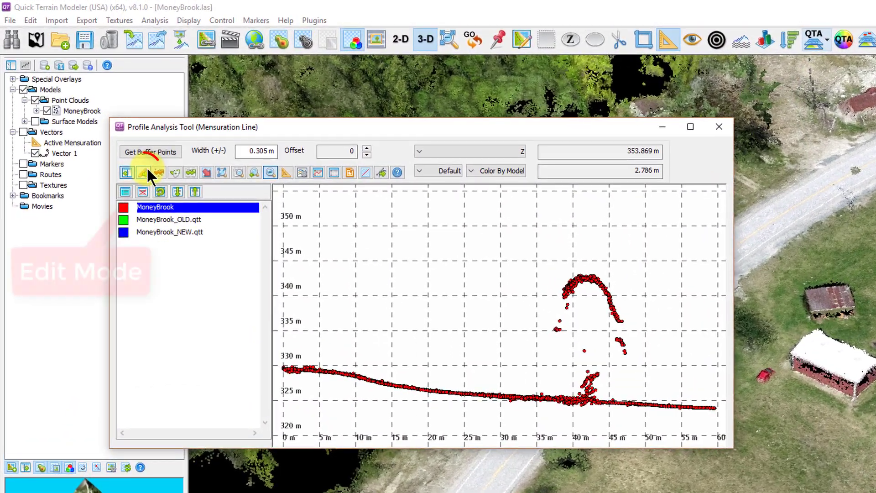
# Step: In profile Edit Mode, outline the points under the tree crown with a polygon and select them
pyautogui.click(147, 169)
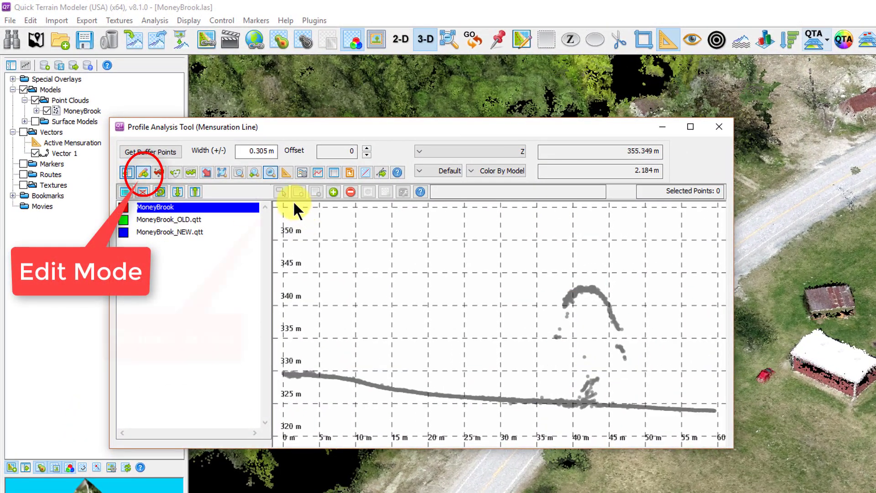
pyautogui.click(281, 191)
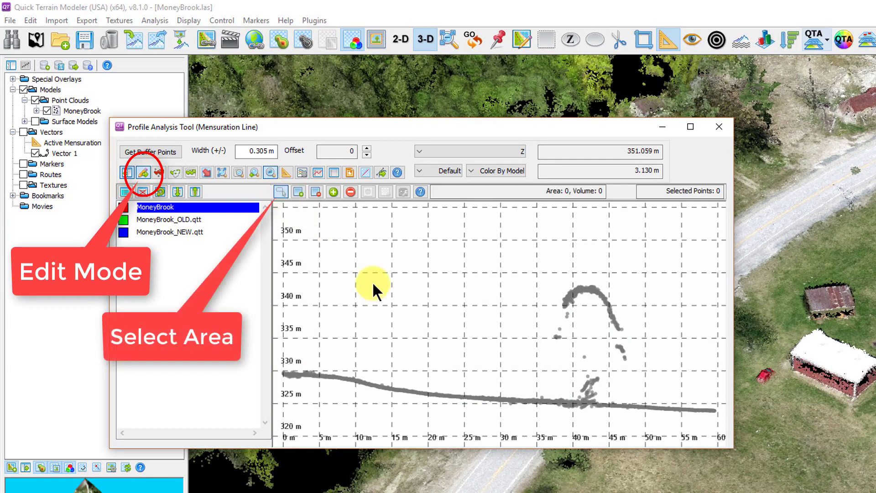
pyautogui.click(527, 338)
pyautogui.click(569, 356)
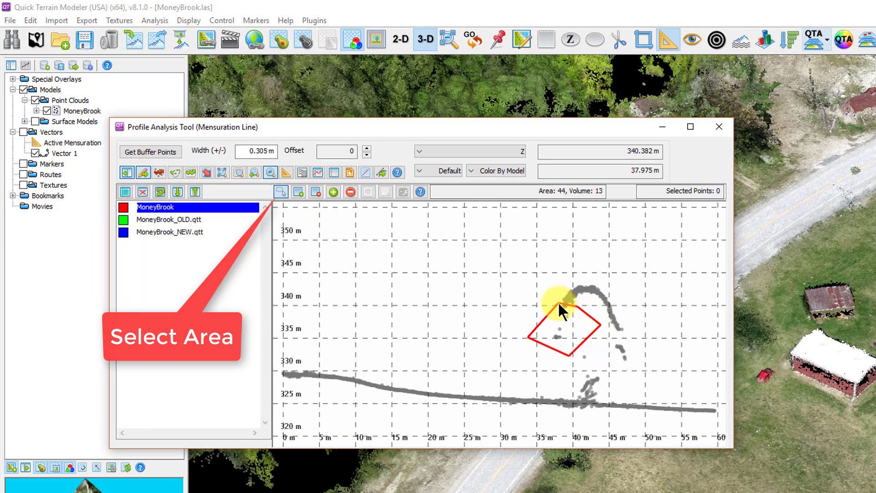
pyautogui.click(559, 303)
pyautogui.doubleClick(532, 305)
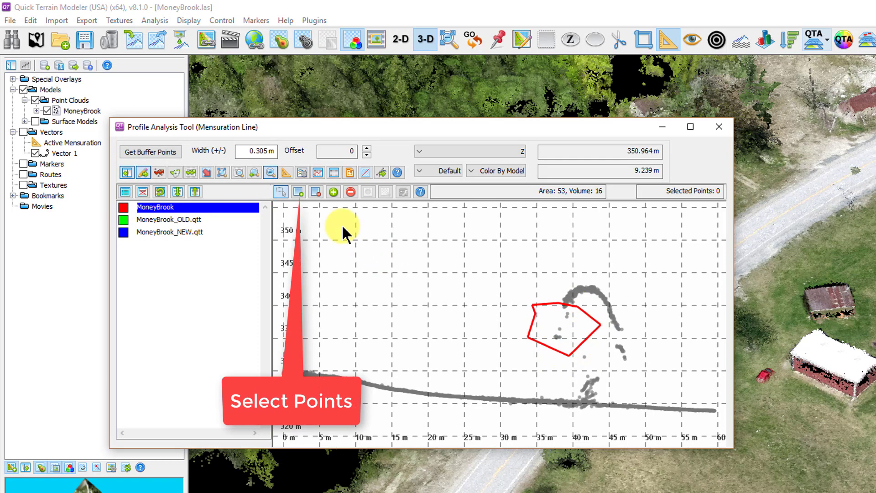
pyautogui.click(300, 191)
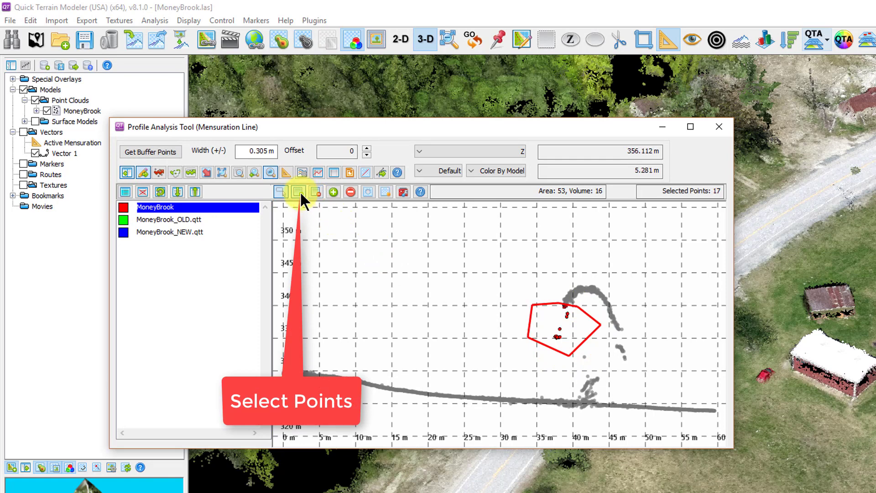
pyautogui.click(403, 192)
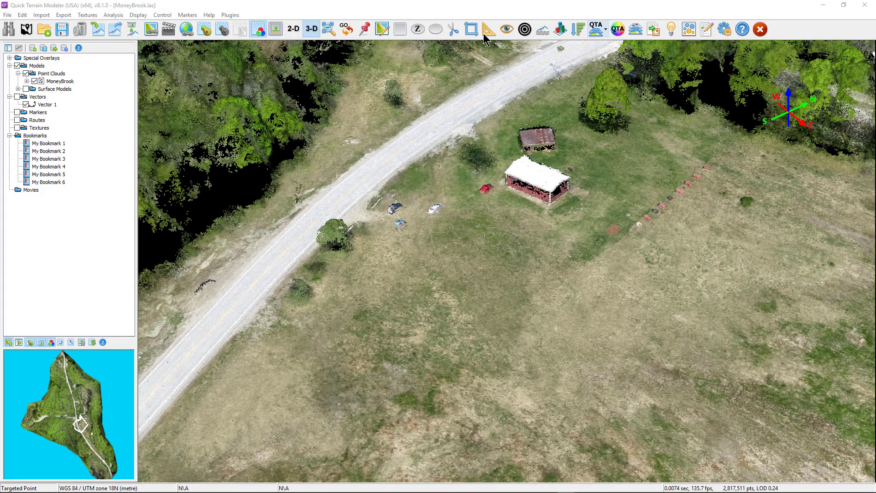
# Step: Draw a 45.296 m measurement line past the building and open its Cross Section Generation Tool
pyautogui.click(486, 32)
pyautogui.click(441, 149)
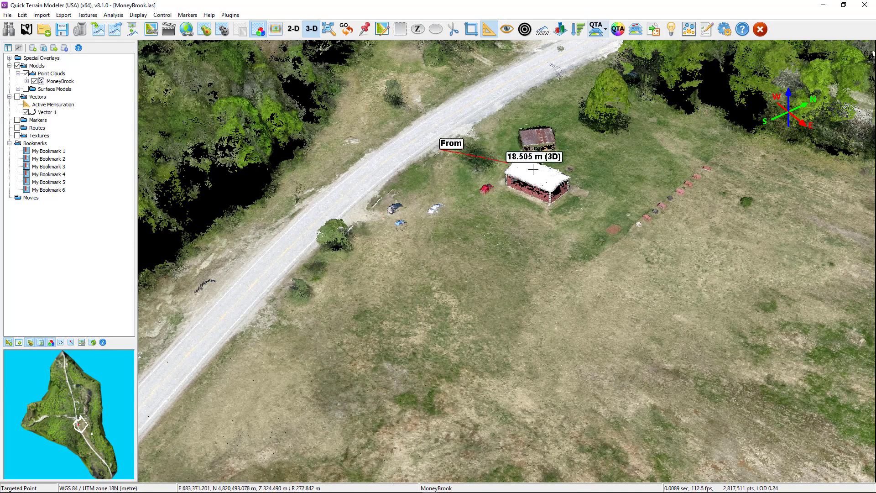
pyautogui.rightClick(587, 209)
pyautogui.click(602, 245)
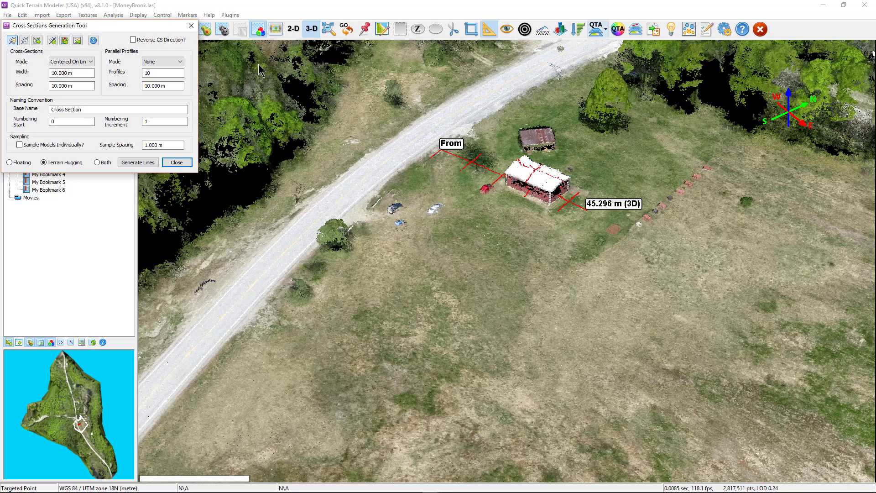
pyautogui.moveTo(171, 26); pyautogui.dragTo(333, 63)
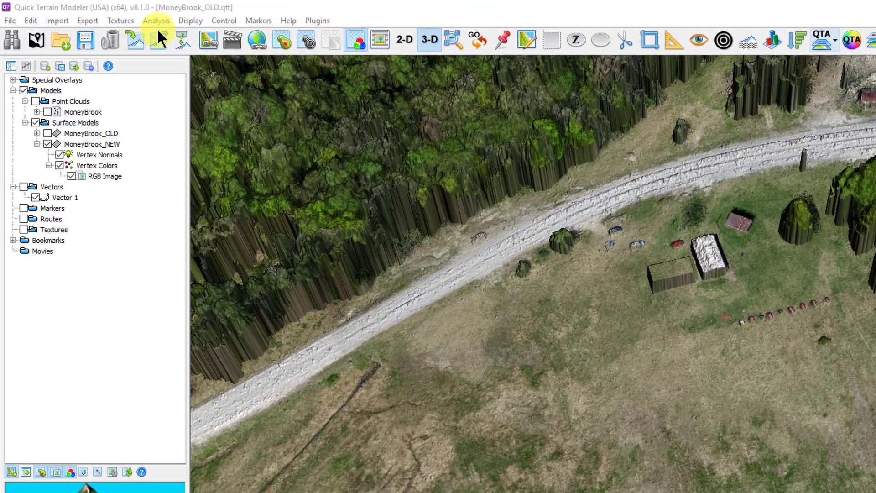
# Step: Build a Change Detection Map of MoneyBrook_NEW against MoneyBrook_OLD.qtt using Continuous Color
pyautogui.click(154, 20)
pyautogui.moveTo(222, 36)
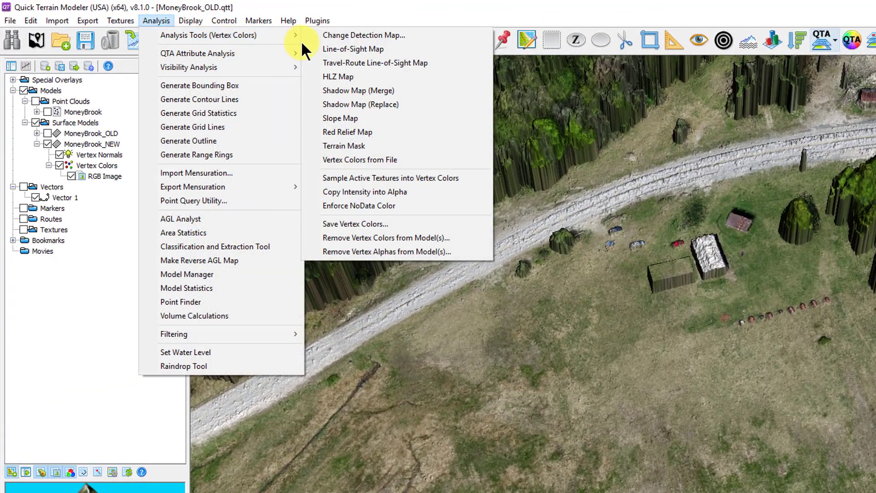
pyautogui.click(333, 34)
pyautogui.moveTo(417, 82); pyautogui.dragTo(454, 81)
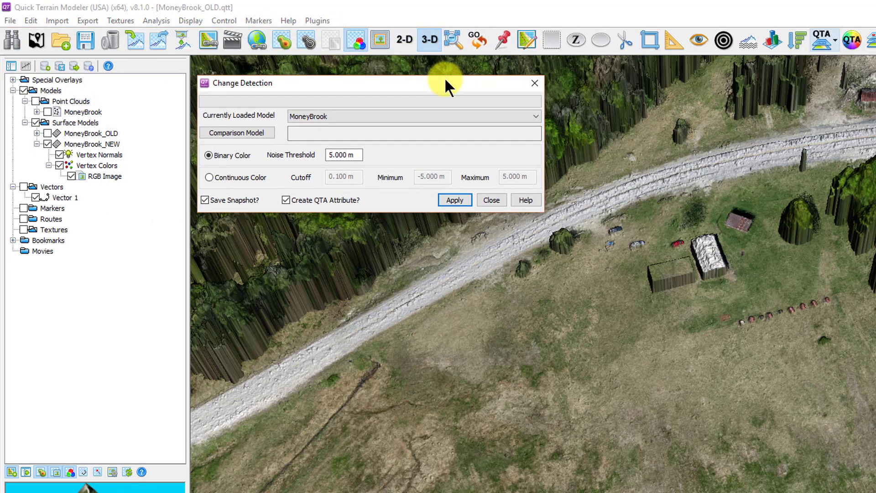
pyautogui.click(444, 117)
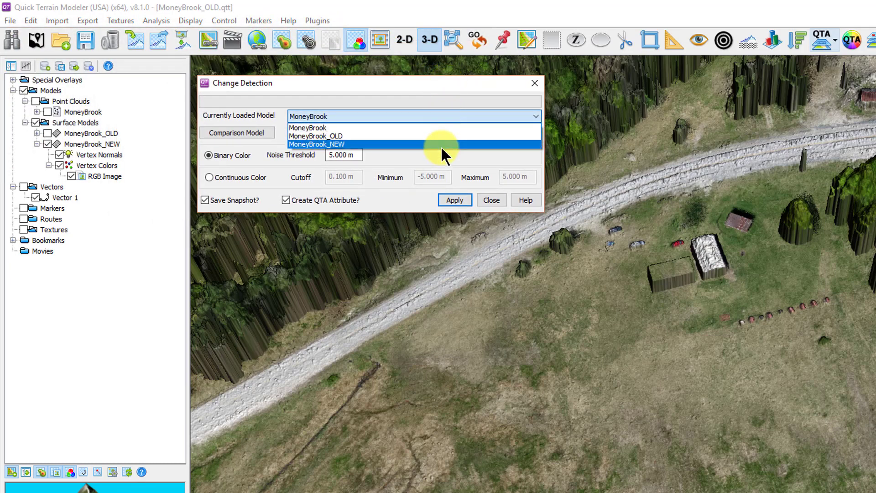
pyautogui.click(440, 144)
pyautogui.click(248, 132)
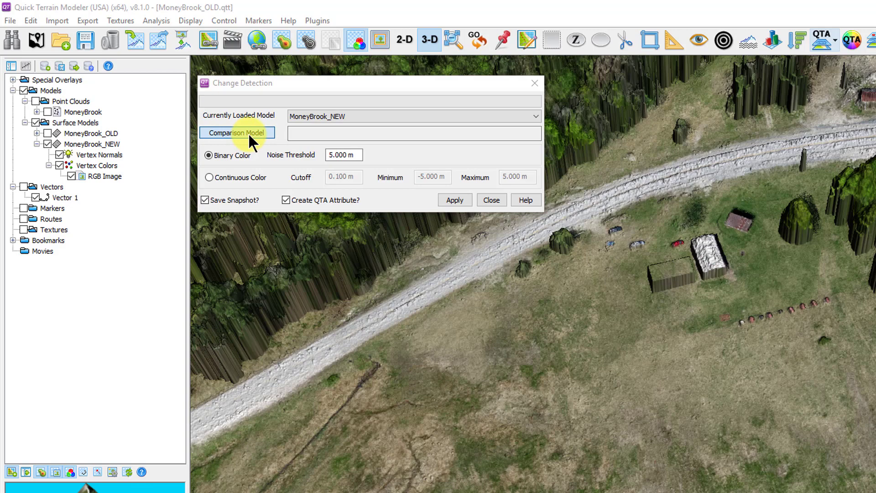
pyautogui.click(260, 231)
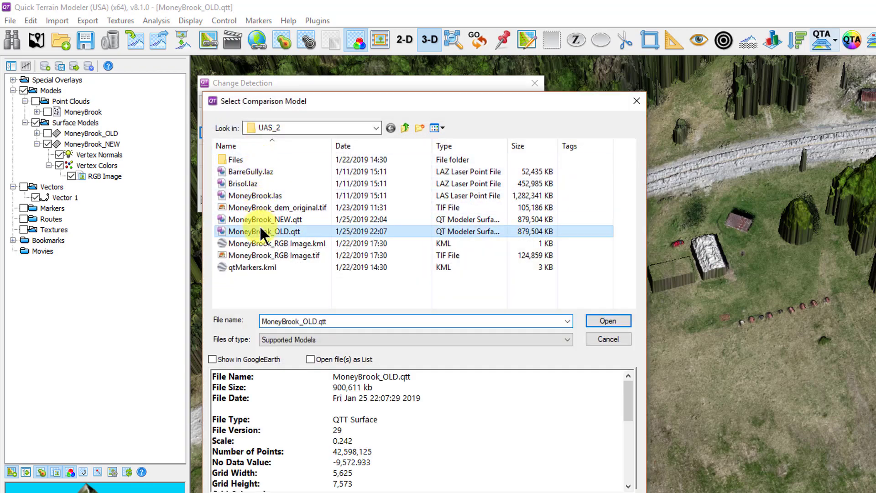
pyautogui.click(588, 321)
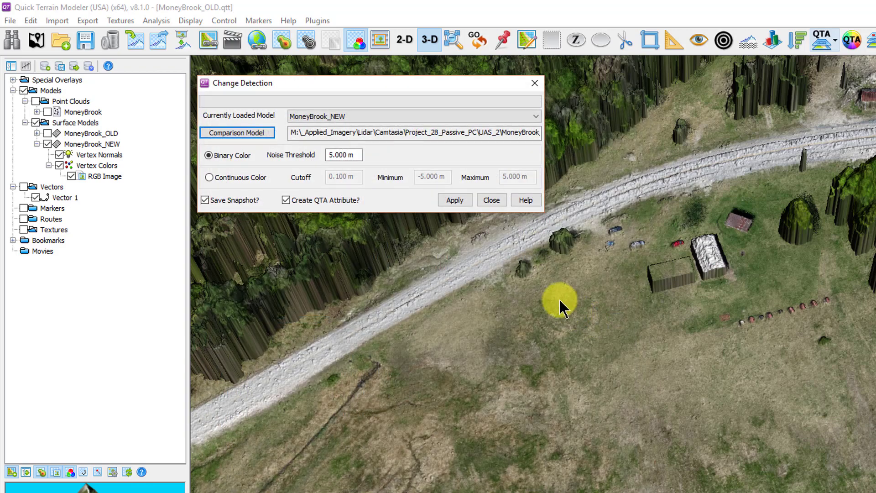
pyautogui.click(209, 177)
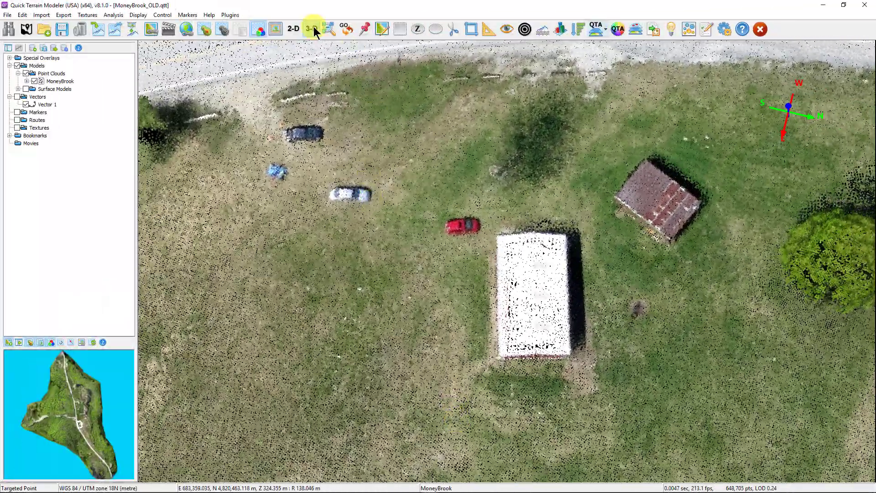
# Step: Outline a selection polygon around the building's corners
pyautogui.click(416, 29)
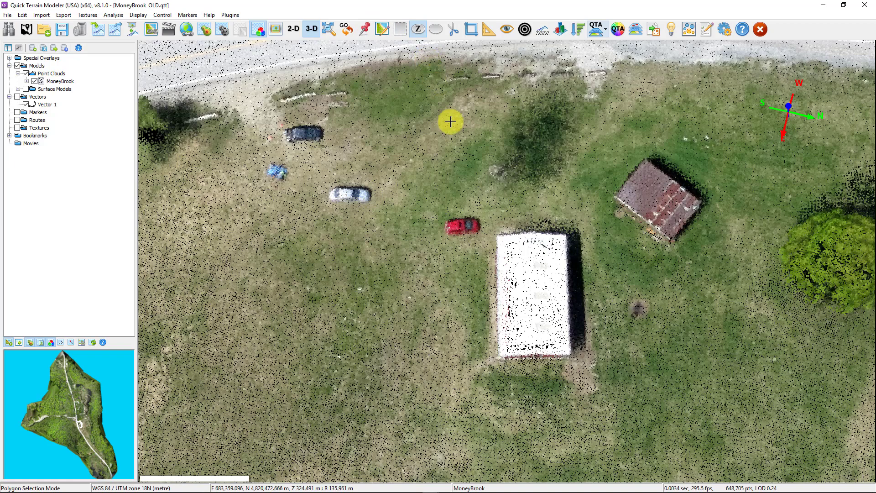
pyautogui.click(496, 235)
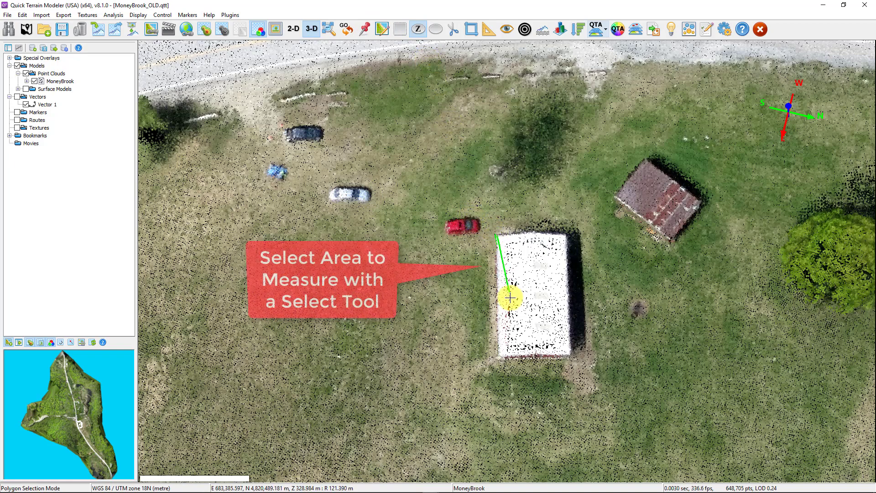
pyautogui.click(500, 356)
pyautogui.click(571, 356)
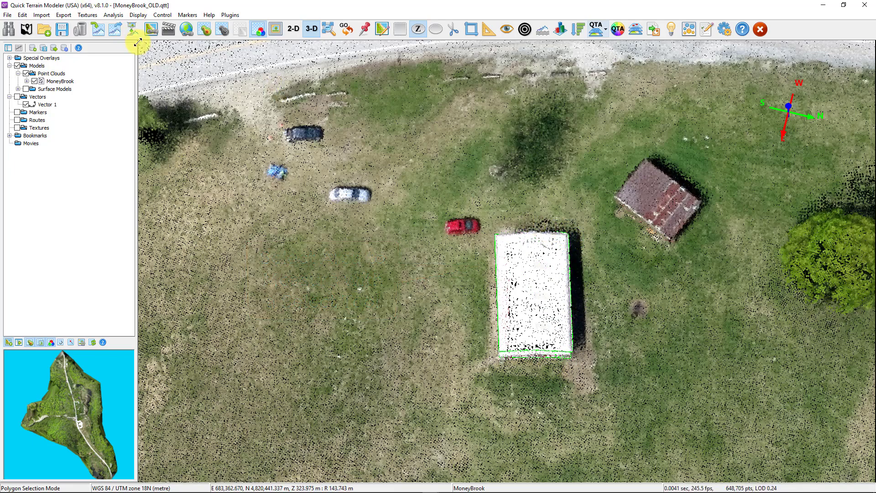
# Step: Set Volume Calculation to Volume of 1 Above 2 and select the reference plane elevation for editing
pyautogui.click(118, 16)
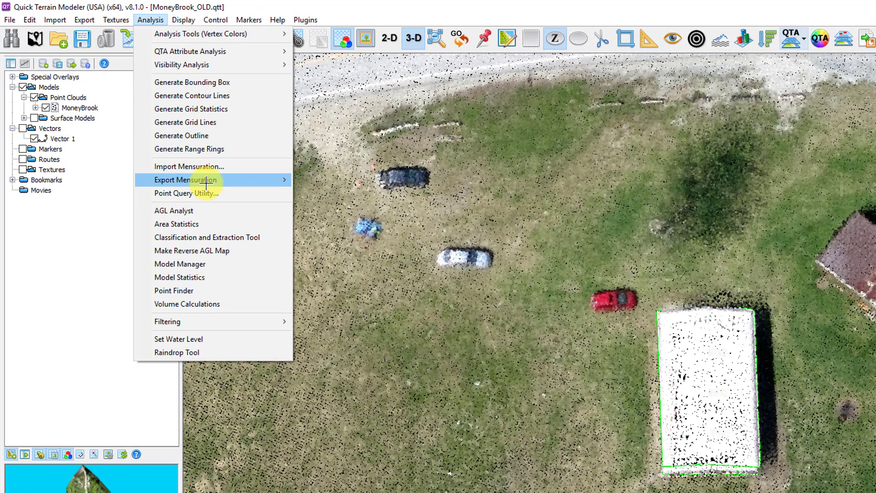
pyautogui.click(208, 304)
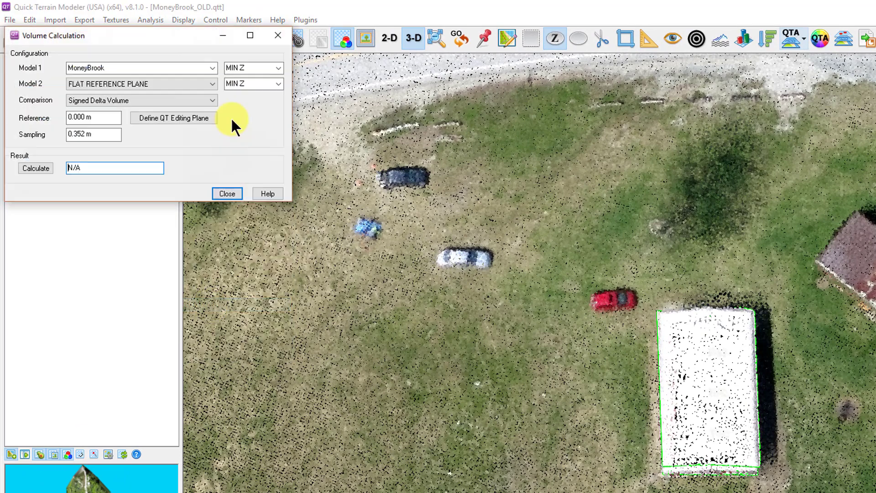
pyautogui.moveTo(198, 32); pyautogui.dragTo(414, 83)
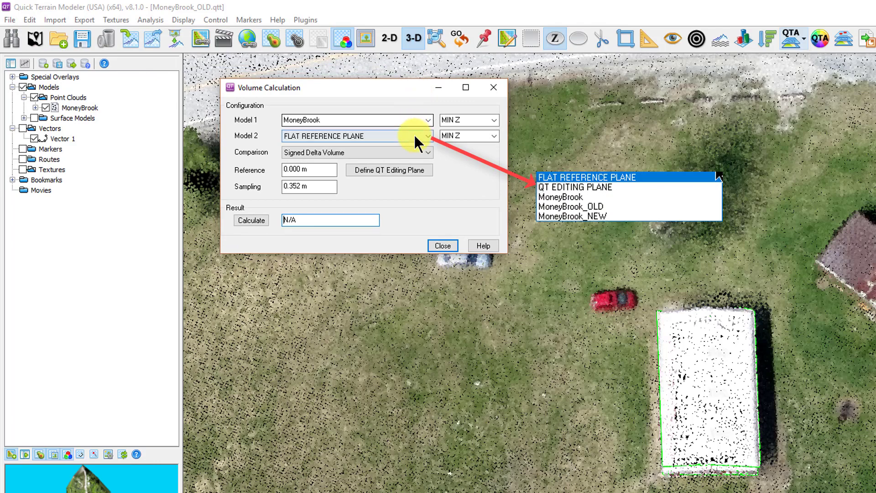
pyautogui.click(424, 155)
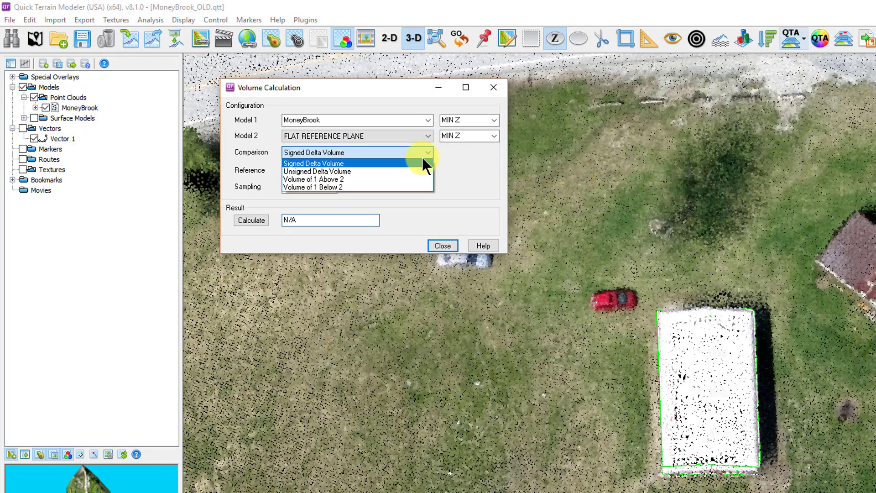
pyautogui.click(418, 179)
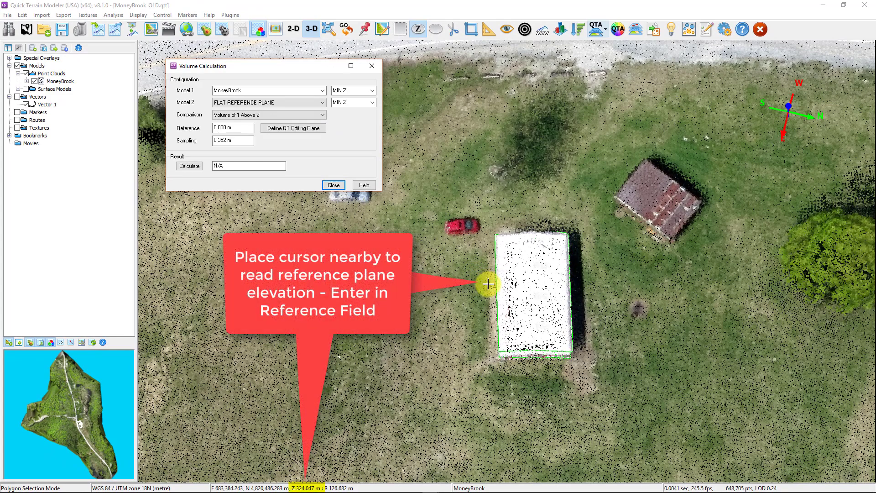
pyautogui.click(227, 127)
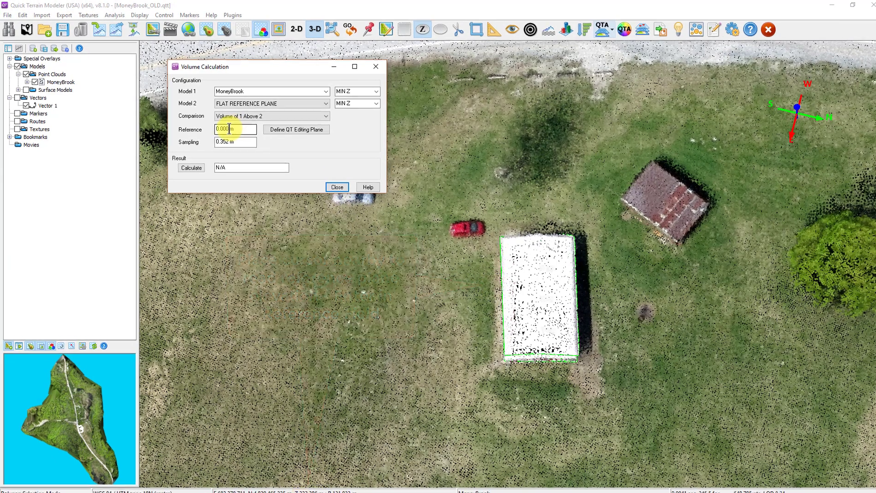
pyautogui.doubleClick(229, 129)
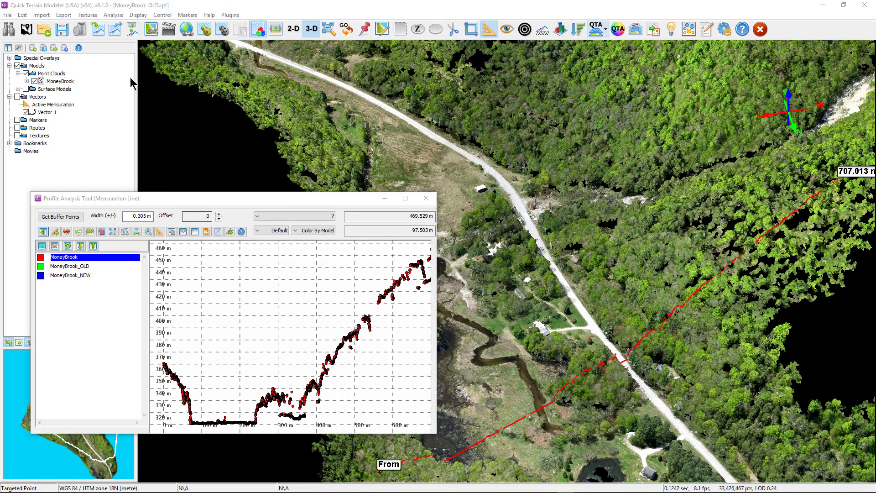
# Step: Add a water surface to the terrain and raise the water level to 294.440 m
pyautogui.click(114, 15)
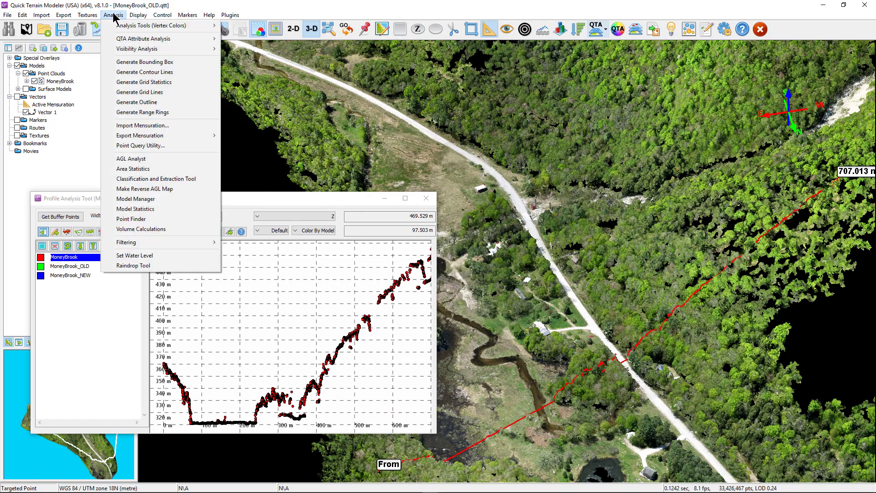
pyautogui.click(132, 255)
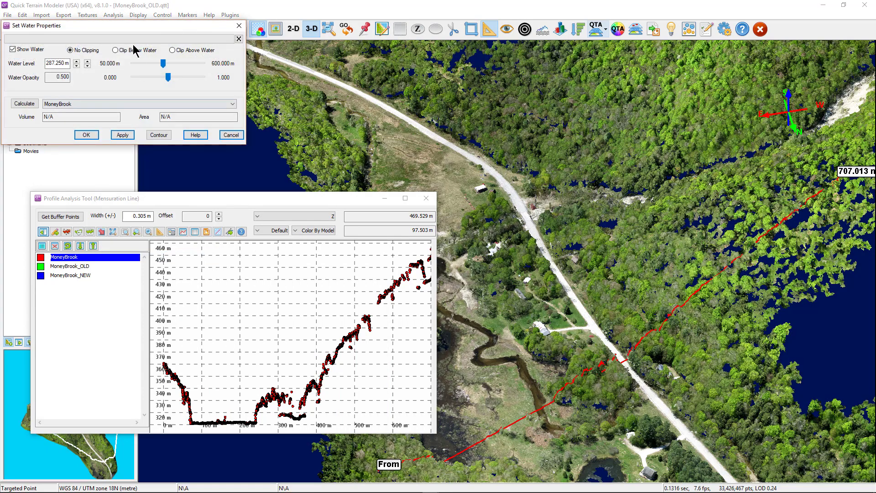
pyautogui.moveTo(135, 28); pyautogui.dragTo(169, 53)
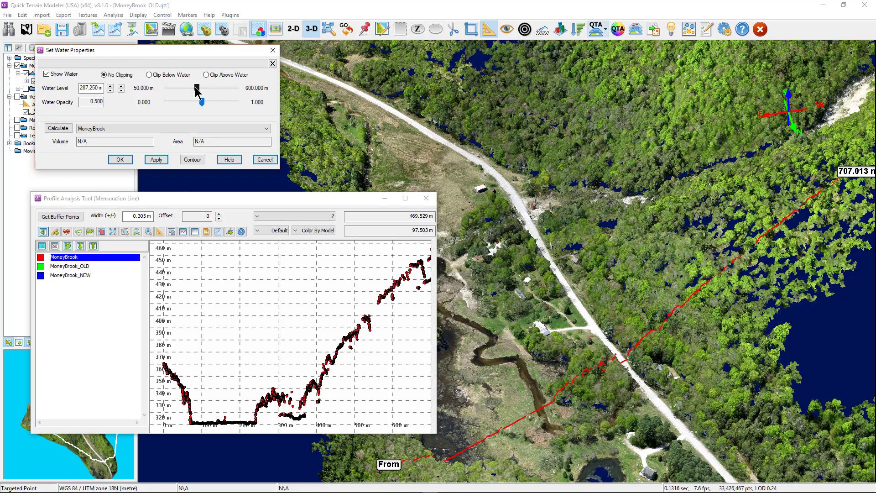
pyautogui.moveTo(195, 87); pyautogui.dragTo(209, 97)
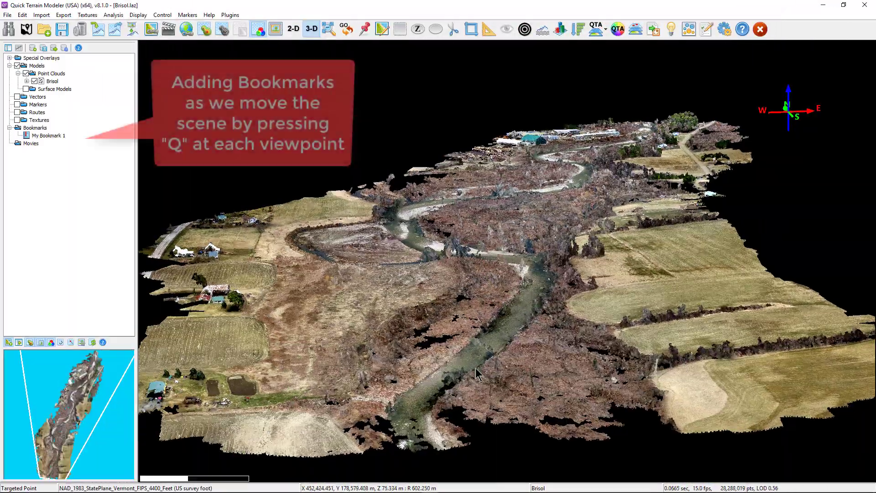
# Step: Fly along the Brisol river saving bookmarks My Bookmark 2 onward at each viewpoint
pyautogui.scroll(5, 475, 367)
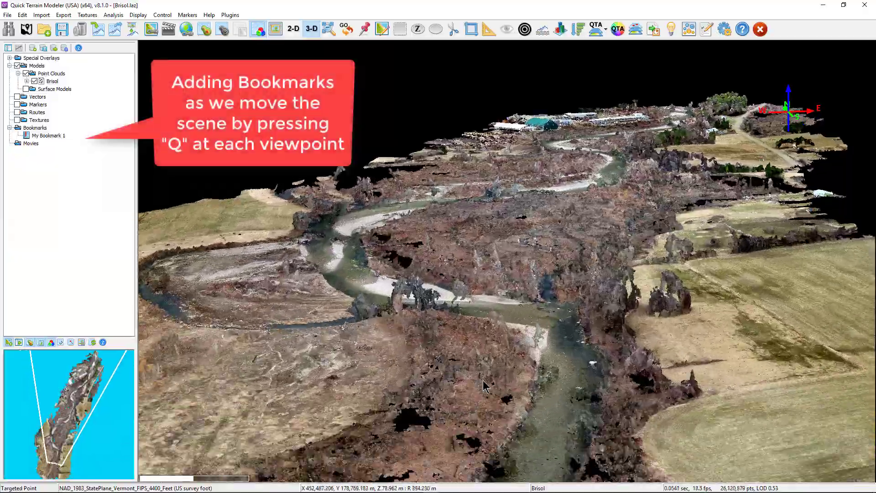
pyautogui.press('q')
pyautogui.scroll(5, 399, 324)
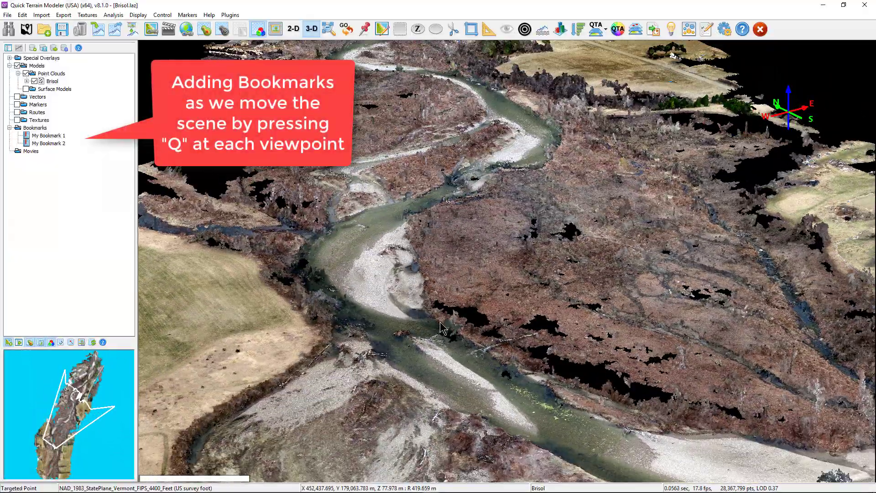
pyautogui.press('q')
pyautogui.scroll(5, 504, 263)
pyautogui.press('q')
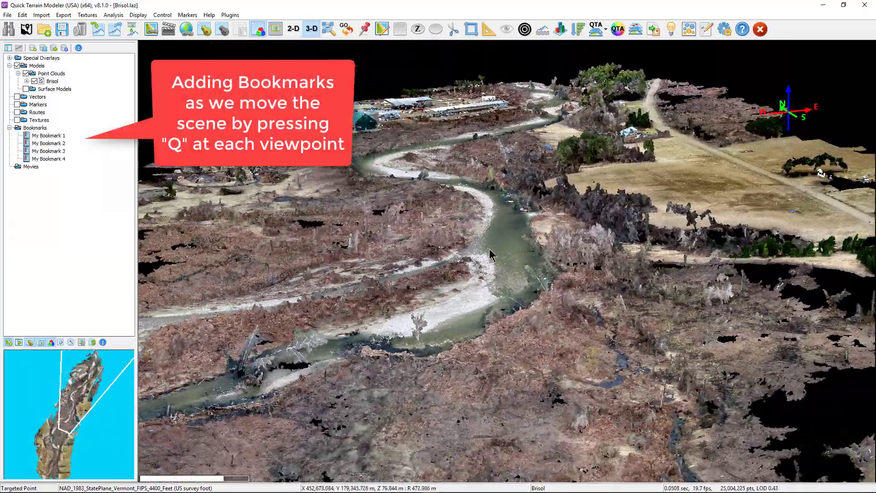
pyautogui.scroll(5, 511, 270)
pyautogui.press('q')
pyautogui.scroll(5, 501, 265)
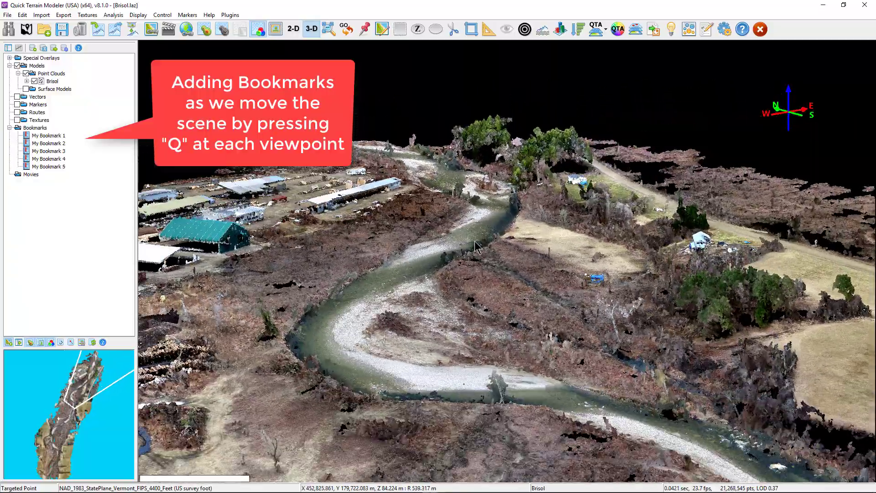
pyautogui.moveTo(497, 233); pyautogui.dragTo(463, 304)
# Step: Save My Bookmark 7, create a movie from all seven bookmarks, and preview its timeline
pyautogui.press('q')
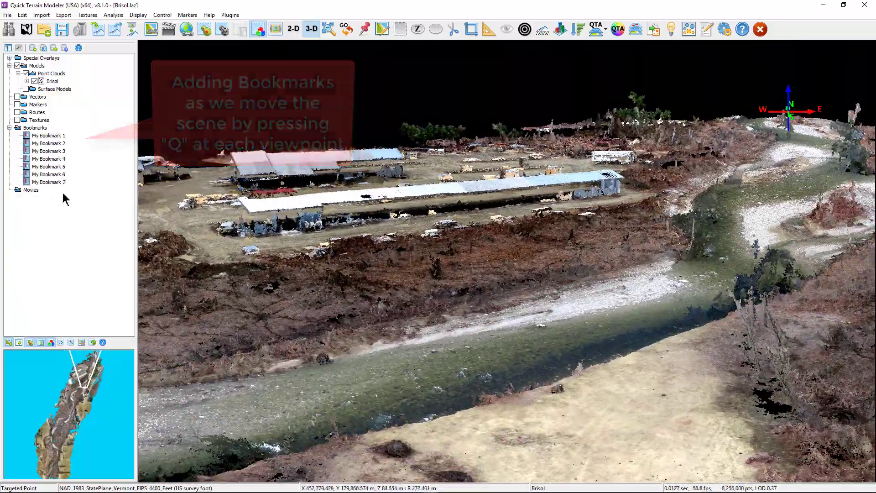
pyautogui.rightClick(34, 188)
pyautogui.click(79, 192)
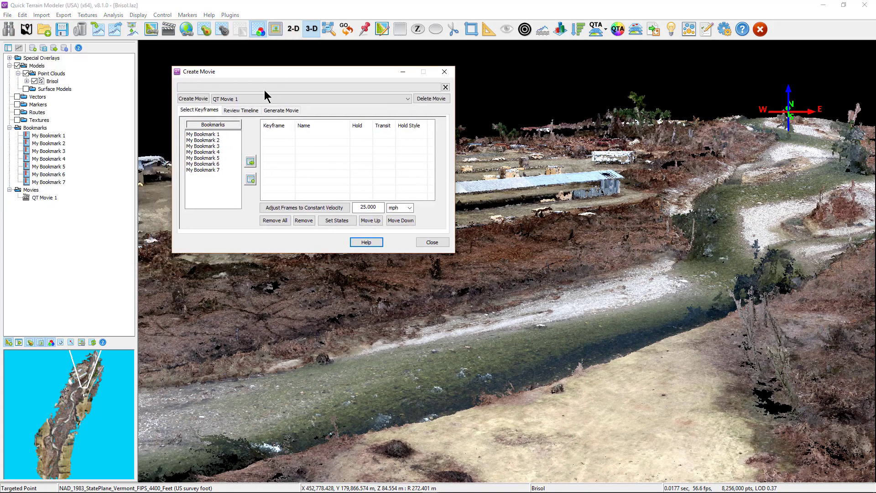
pyautogui.click(251, 162)
pyautogui.click(248, 111)
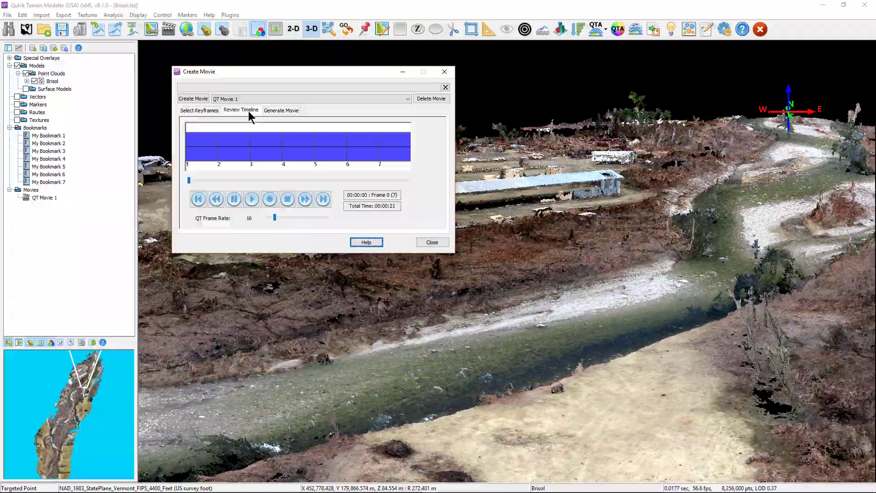
pyautogui.click(254, 198)
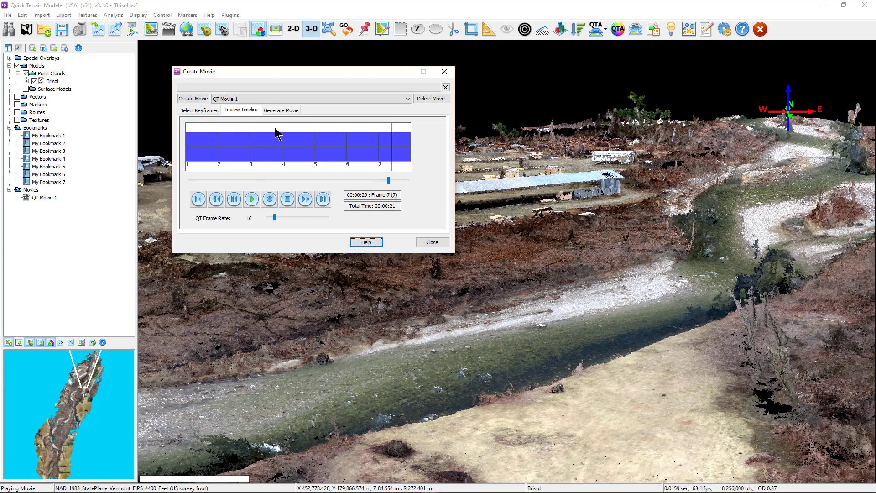
# Step: Render QT Movie 1 to test.avi, accepting the default compression settings
pyautogui.click(280, 110)
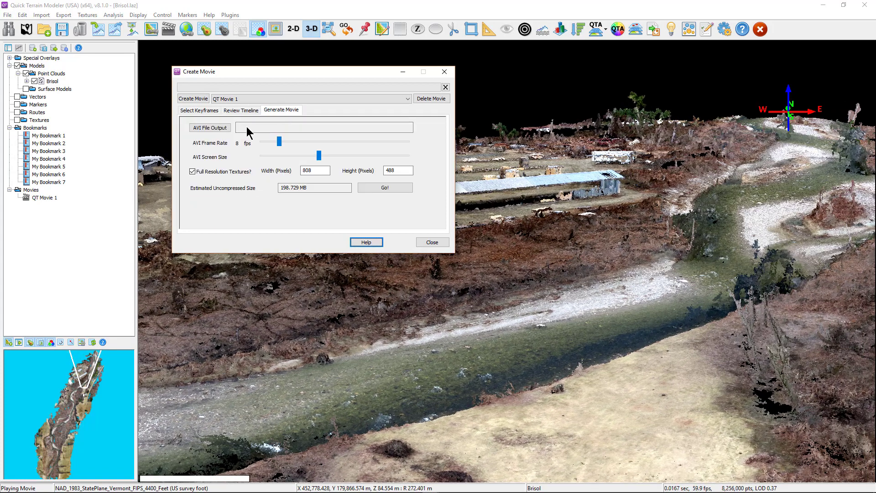
pyautogui.click(209, 128)
pyautogui.write('test')
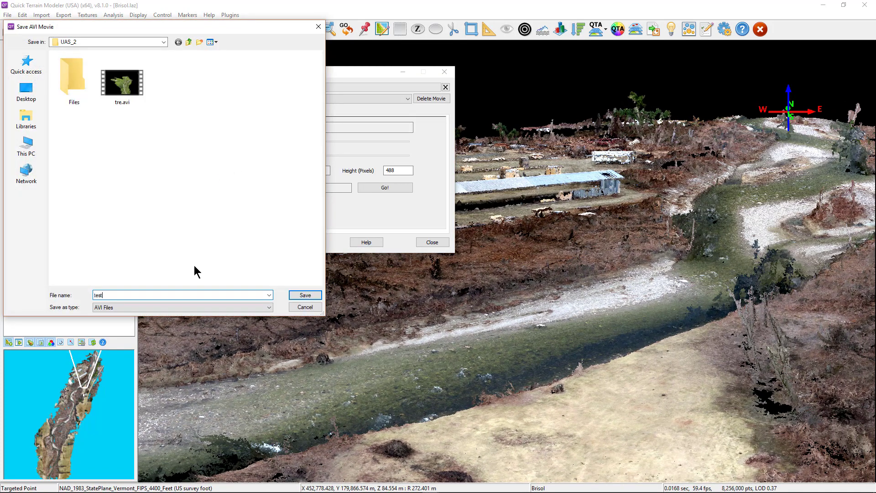
pyautogui.click(296, 295)
pyautogui.click(385, 188)
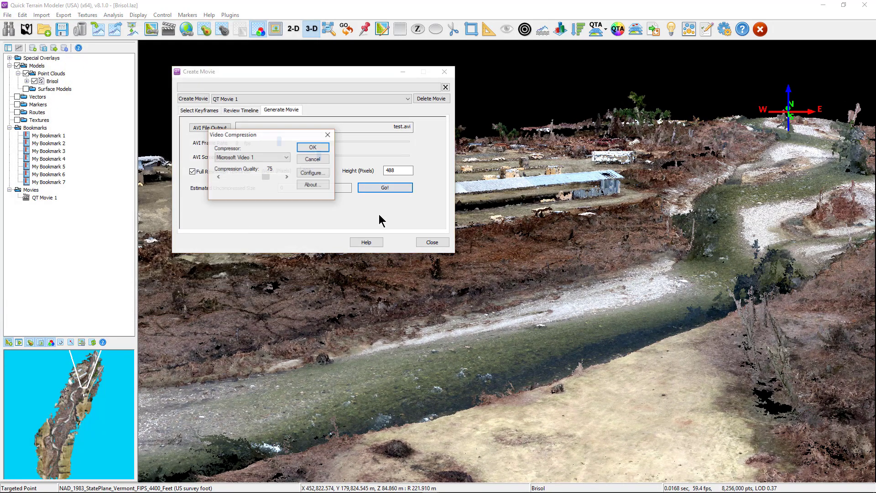
pyautogui.click(301, 146)
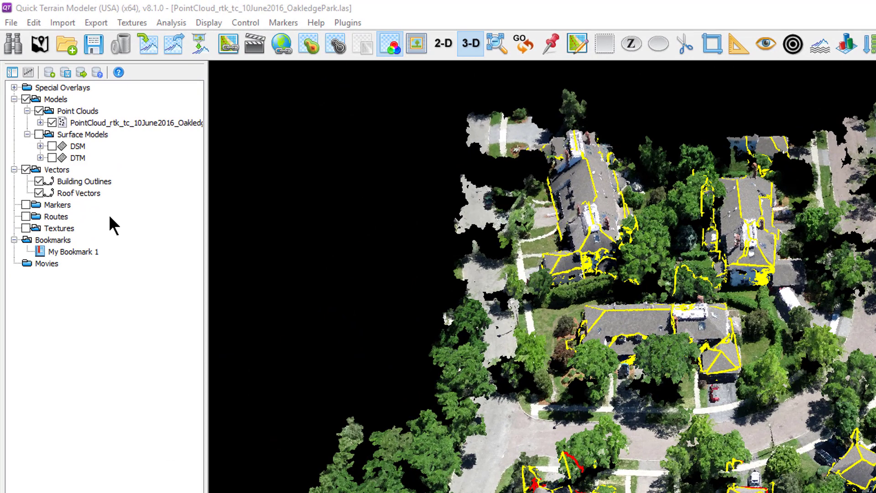
# Step: Open Export Model(s) and choose LAS 1.2 Format (RGB) as the output format
pyautogui.rightClick(91, 191)
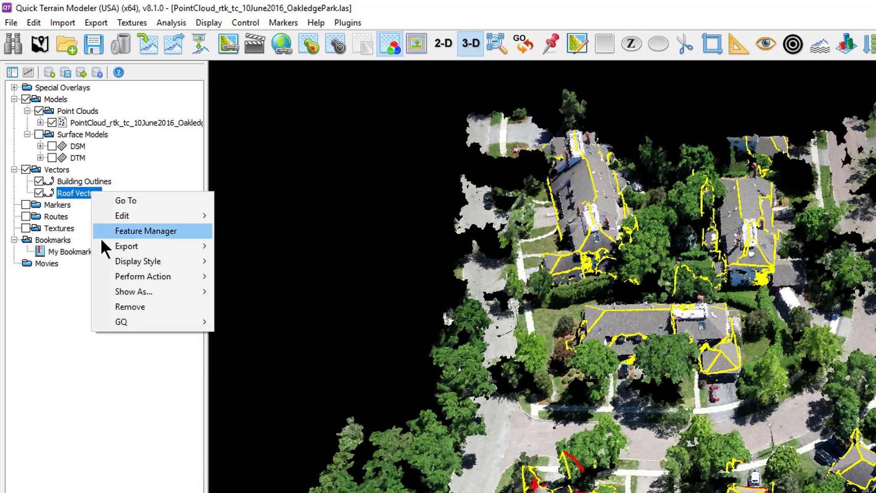
pyautogui.moveTo(102, 247)
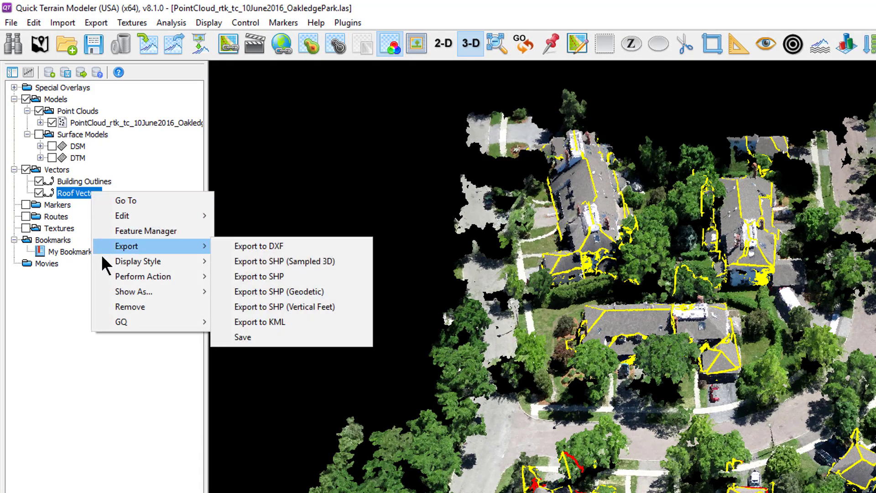
pyautogui.click(78, 293)
pyautogui.click(96, 23)
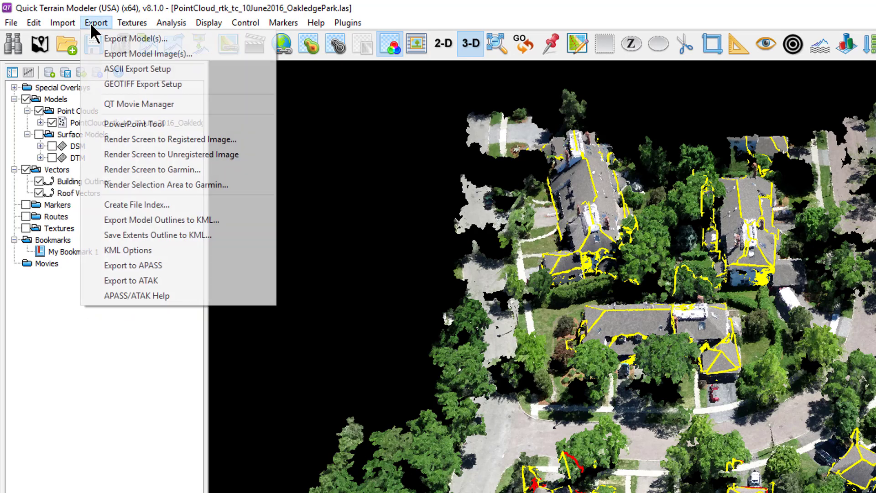
pyautogui.click(104, 38)
pyautogui.moveTo(122, 39); pyautogui.dragTo(348, 90)
pyautogui.click(347, 119)
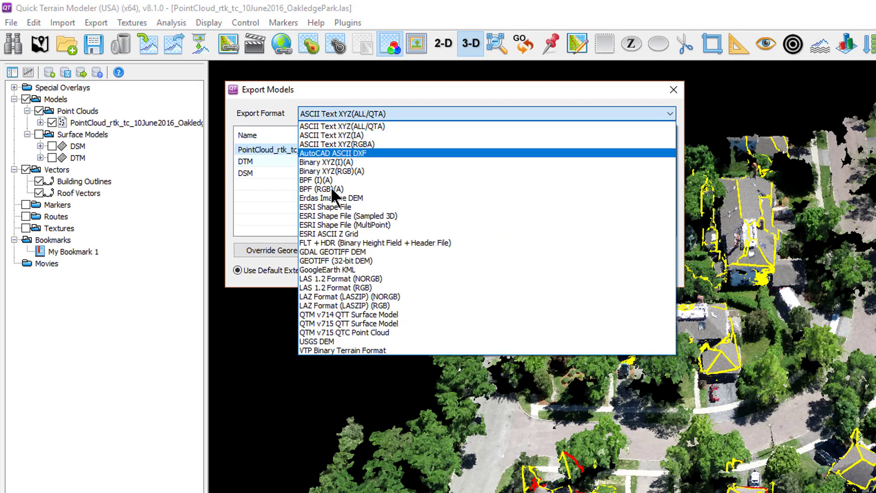
pyautogui.click(328, 286)
# Step: Export only the point cloud, saving it as NEW_PointCloud_rtk_tc_10June2016_OakledgePark.las
pyautogui.click(311, 149)
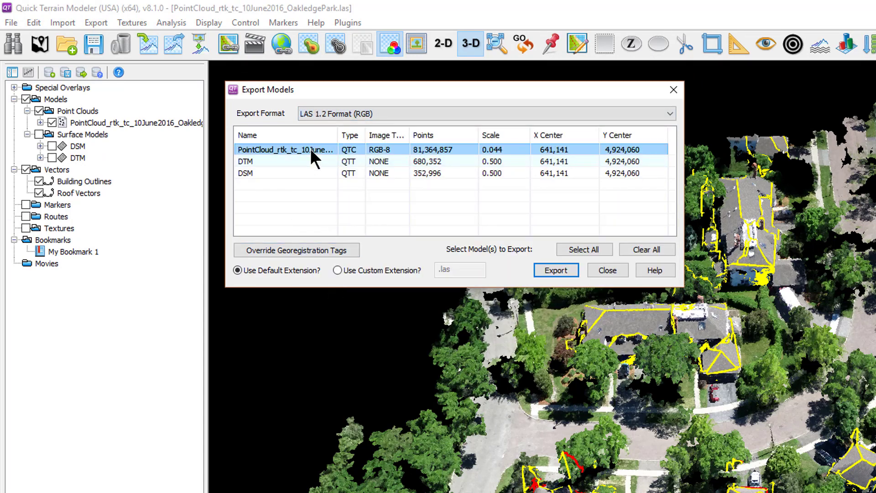
pyautogui.click(554, 270)
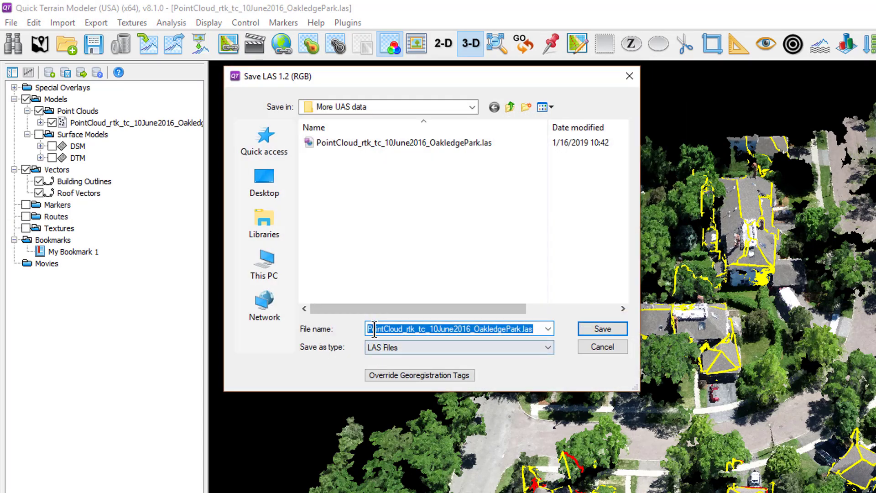
pyautogui.click(373, 329)
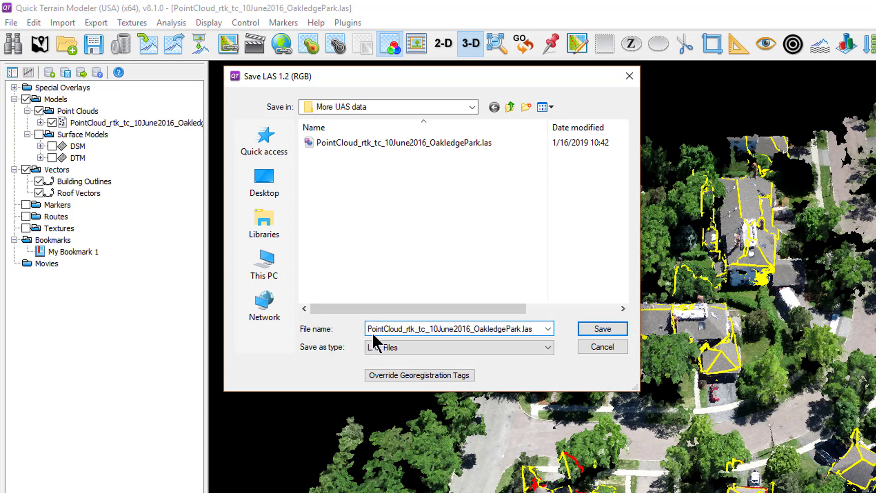
pyautogui.write('NEW_')
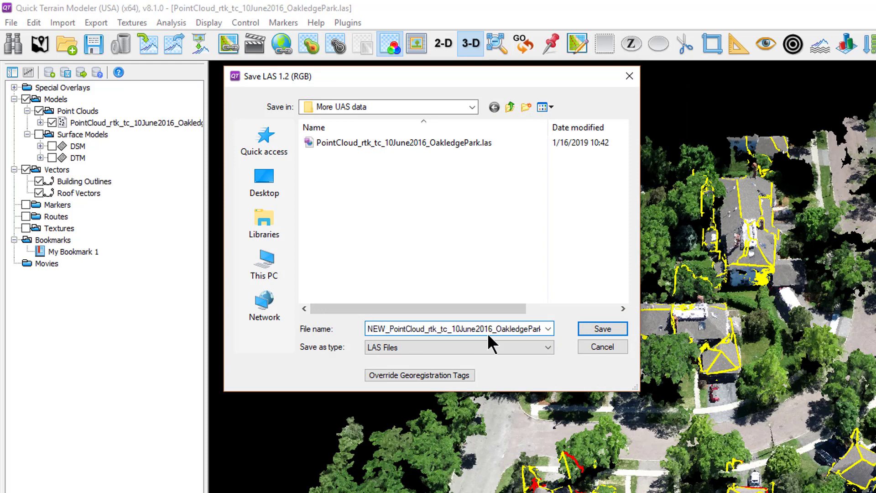
pyautogui.click(589, 328)
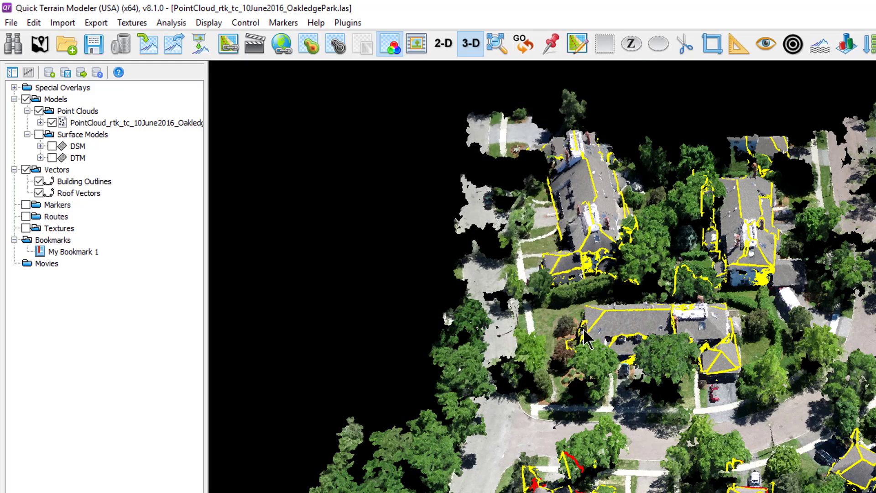